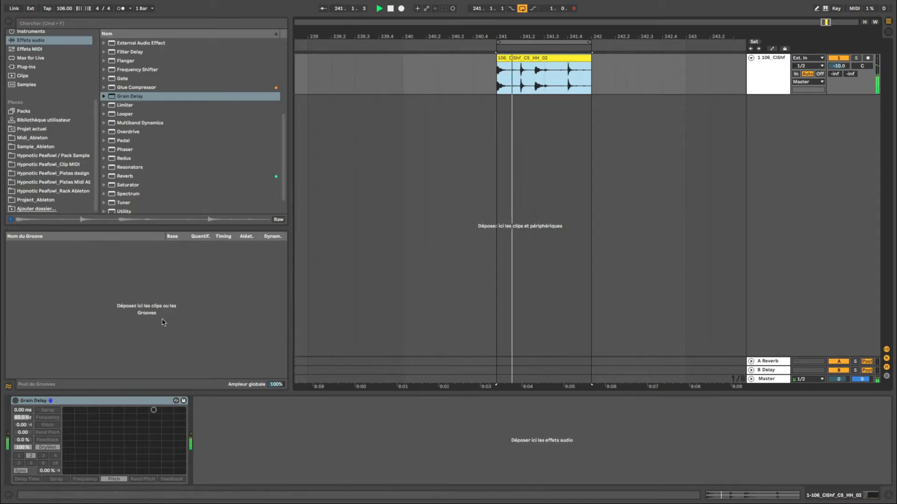
# - Turn on the Grain Delay effect and play the looped drum clip through it
pyautogui.click(16, 400)
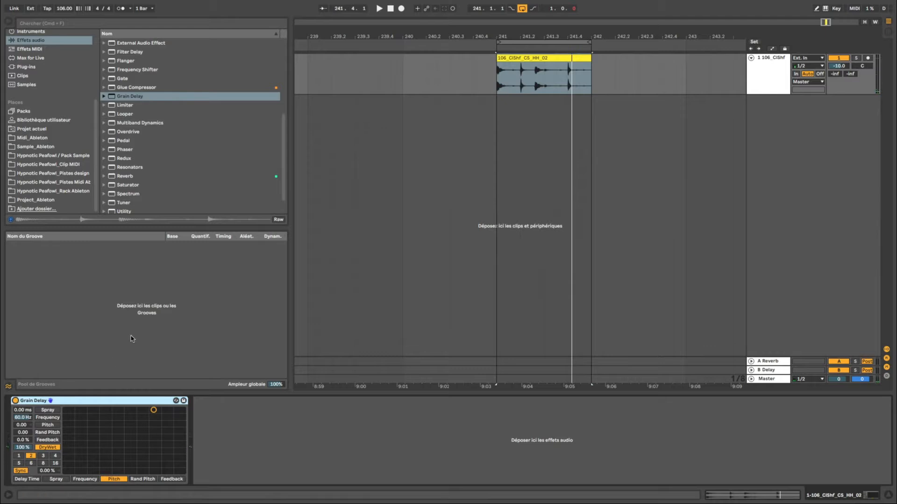
pyautogui.press('space')
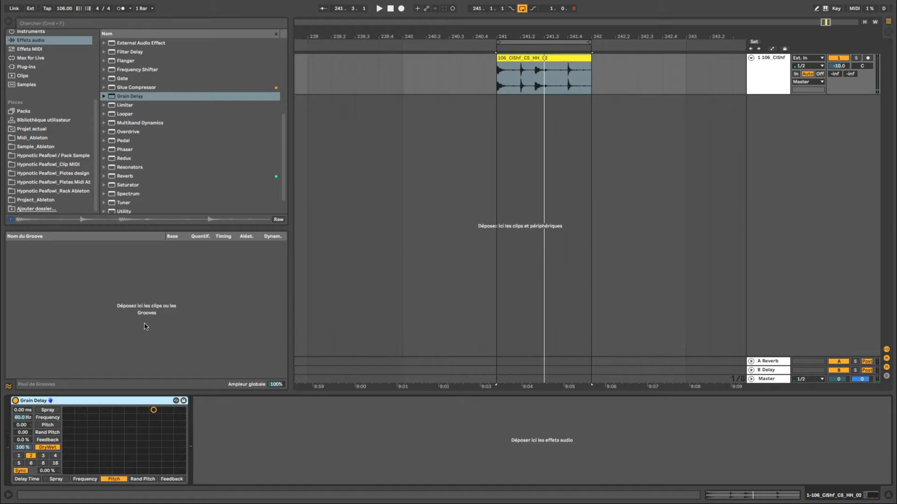
# - Insert a new audio track below the drum loop, set its input to Resampling and arm it for recording
pyautogui.click(775, 82)
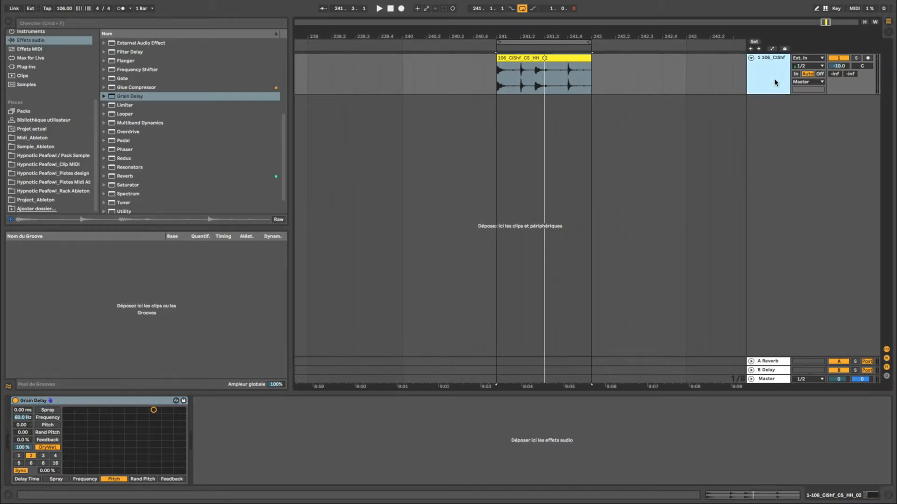
pyautogui.press('super+t')
pyautogui.click(800, 99)
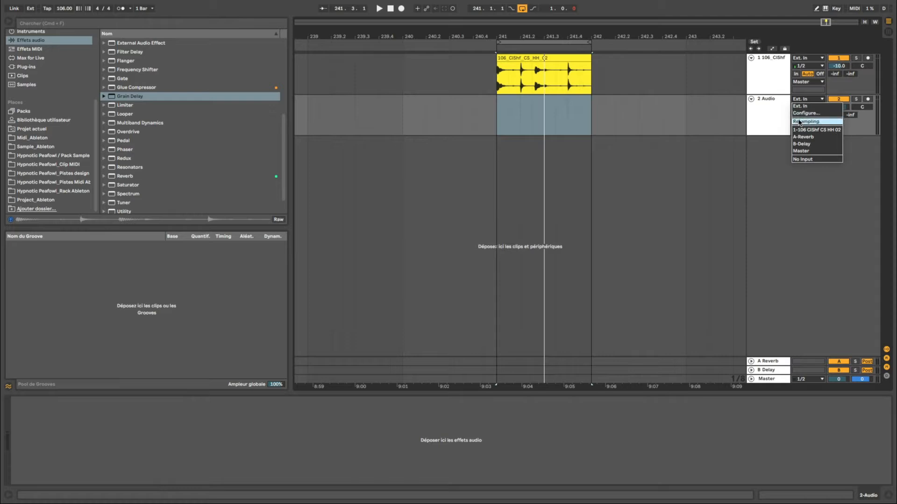
pyautogui.click(800, 122)
pyautogui.click(868, 99)
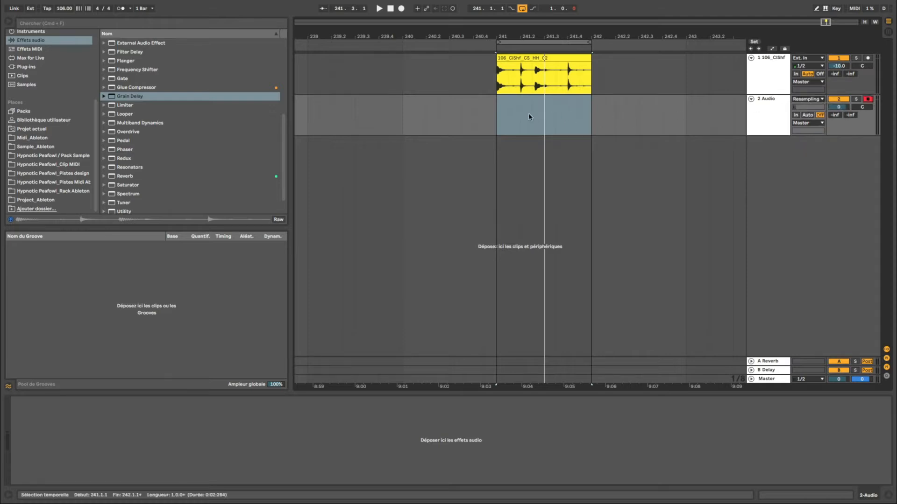
# - Record the processed drum loop onto the second track from bar 241, stopping near the end of the bar
pyautogui.click(497, 114)
pyautogui.click(497, 82)
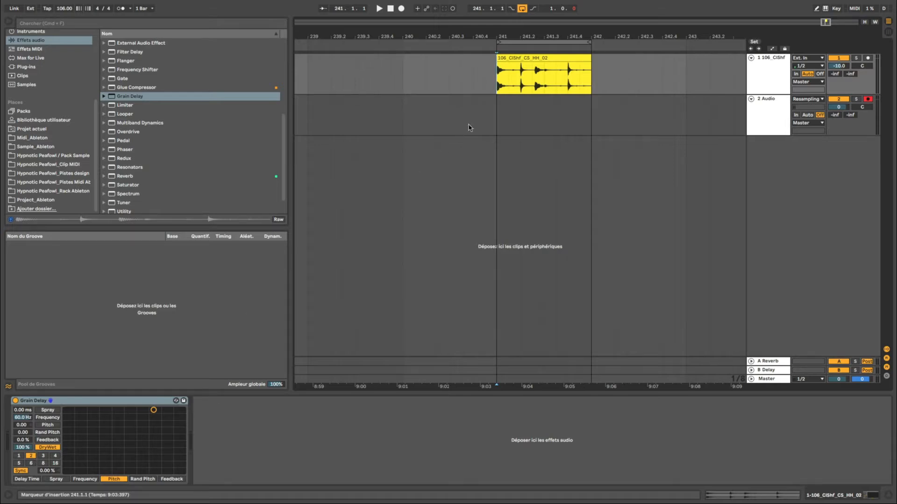
pyautogui.click(489, 127)
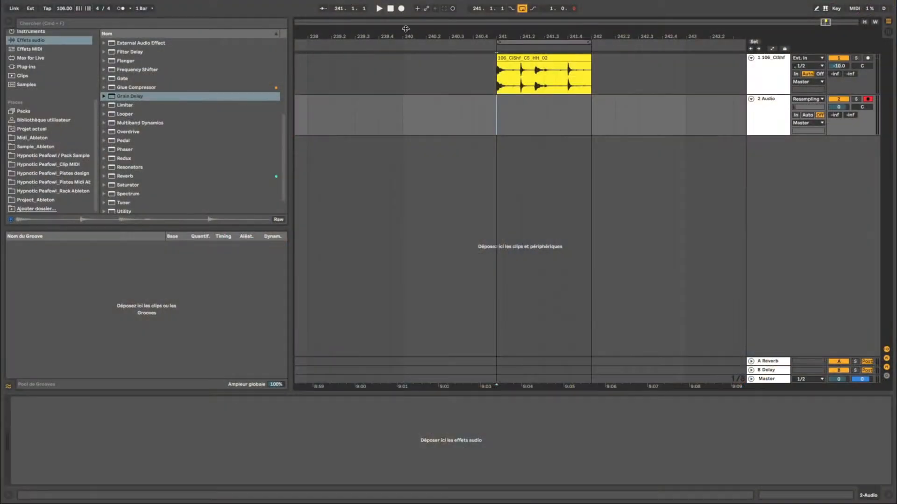
pyautogui.click(401, 8)
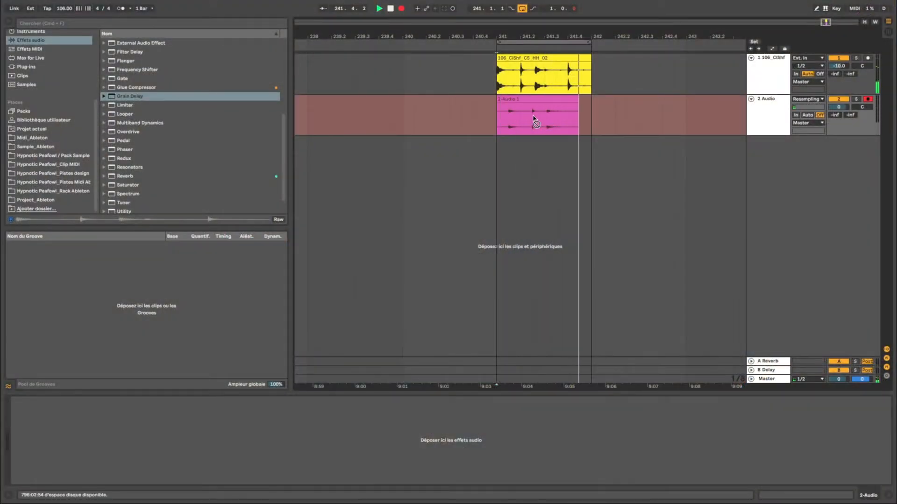
pyautogui.press('space')
# - Compare the resampled clip's hits with the original loop at close range and delete the second audio track
pyautogui.press('z')
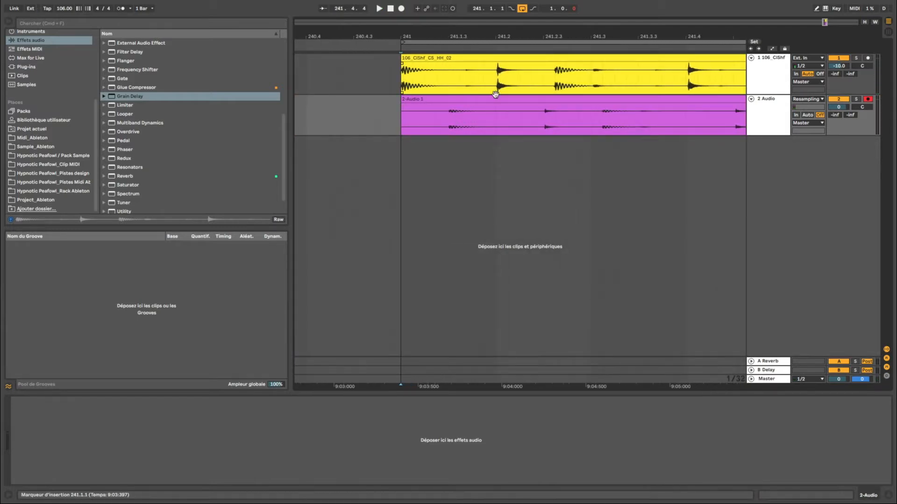
pyautogui.scroll(-3, 515, 116)
pyautogui.scroll(-5, 515, 116)
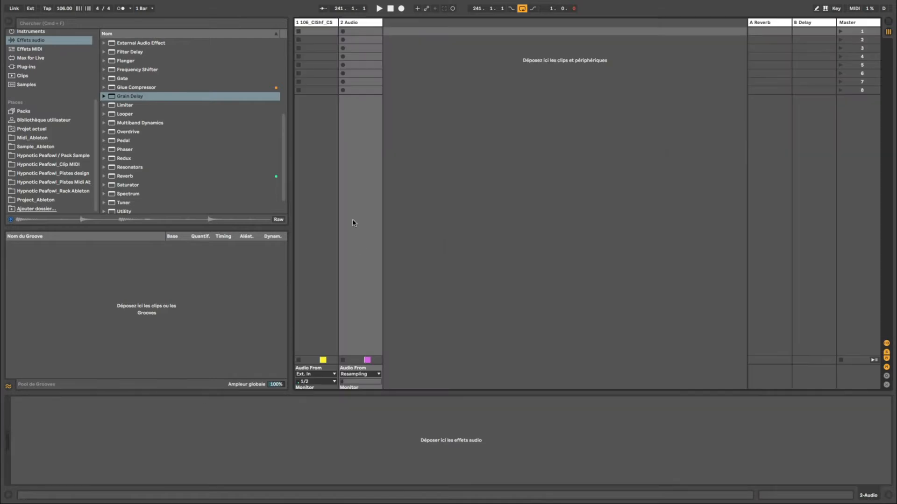
pyautogui.press('Tab')
pyautogui.click(469, 78)
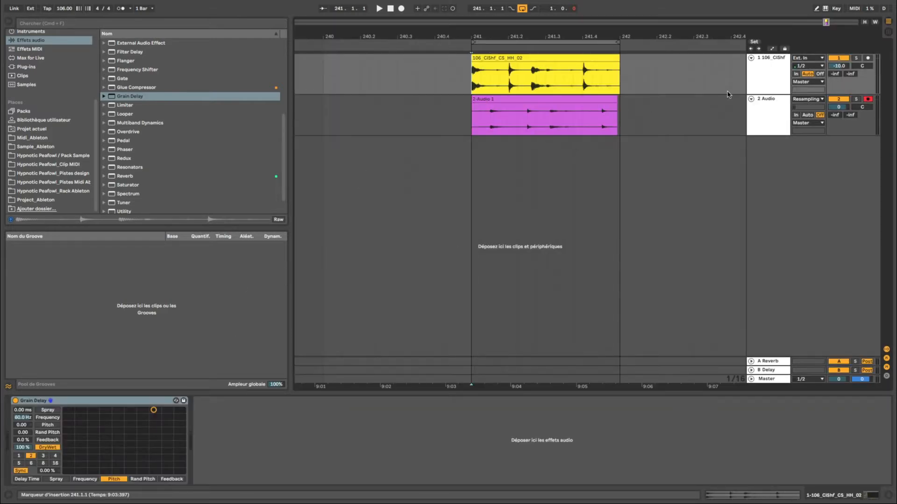
pyautogui.click(764, 108)
pyautogui.press('Delete')
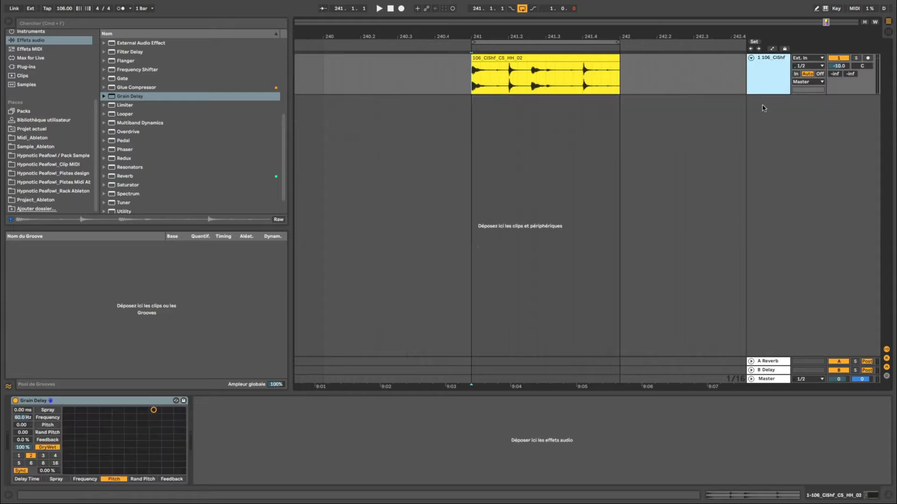
# - Try several synced beat divisions for the Grain Delay, from 1 up to 4
pyautogui.click(25, 449)
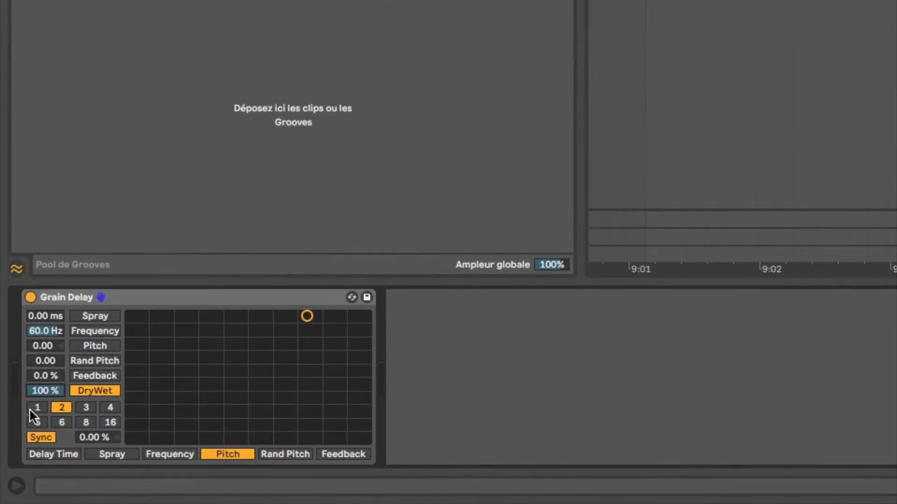
pyautogui.click(31, 410)
pyautogui.click(60, 410)
pyautogui.click(83, 408)
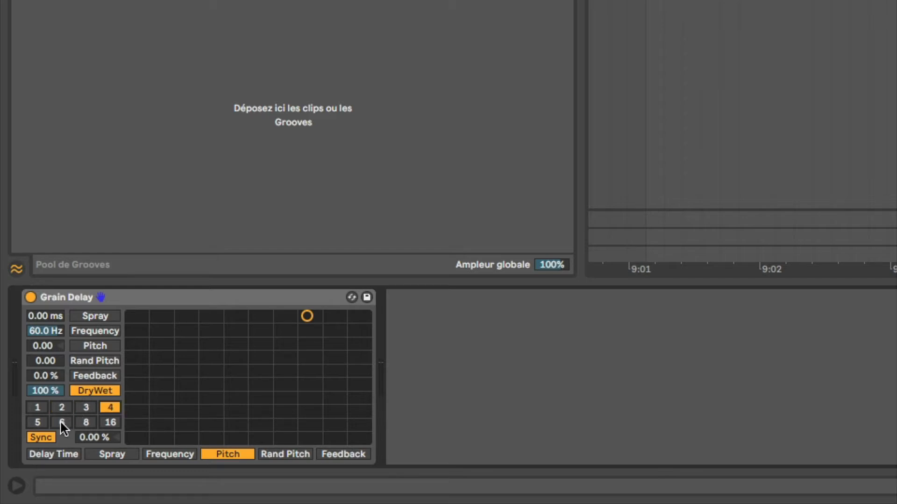
# - Switch the Grain Delay from Sync to Time mode, adjust the delay in milliseconds and return to Sync
pyautogui.click(40, 438)
pyautogui.click(40, 437)
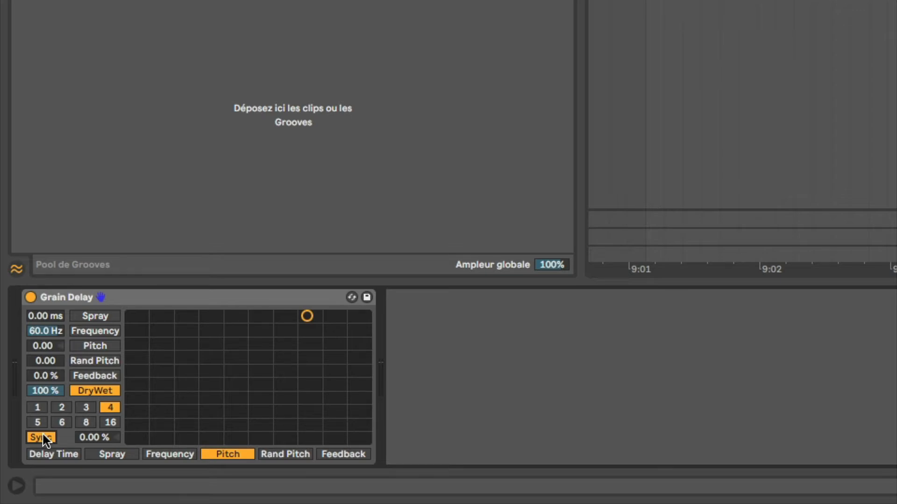
pyautogui.click(41, 437)
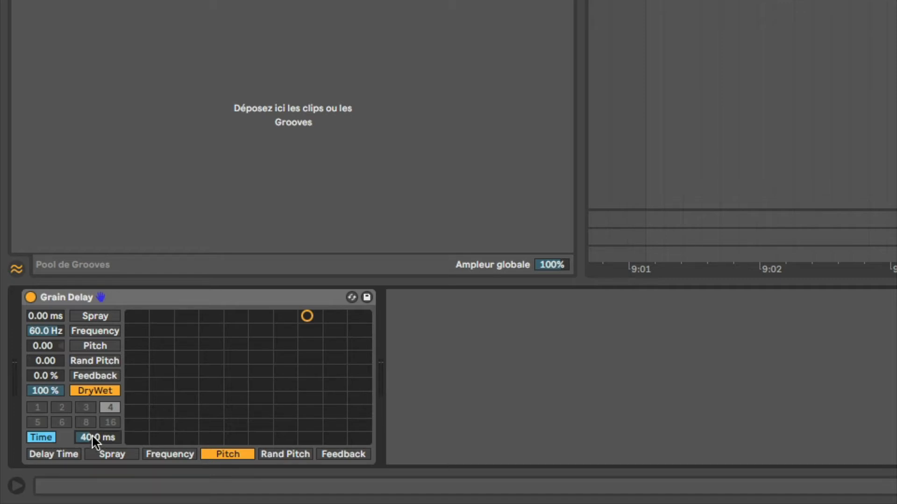
pyautogui.moveTo(94, 440)
pyautogui.mouseDown()
pyautogui.moveTo(94, 420)
pyautogui.moveTo(99, 458)
pyautogui.moveTo(96, 430)
pyautogui.mouseUp()
pyautogui.click(35, 440)
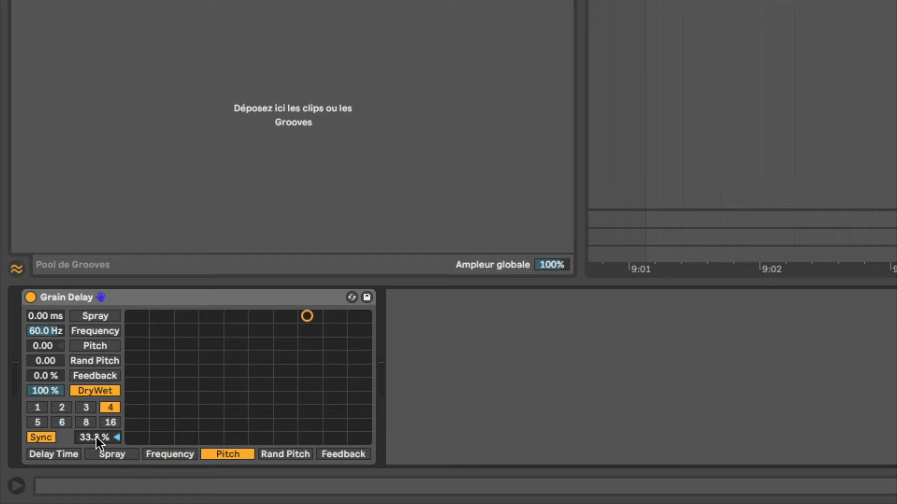
# - Reset the synced delay offset to 0% and toggle Sync mode off and on again
pyautogui.doubleClick(96, 438)
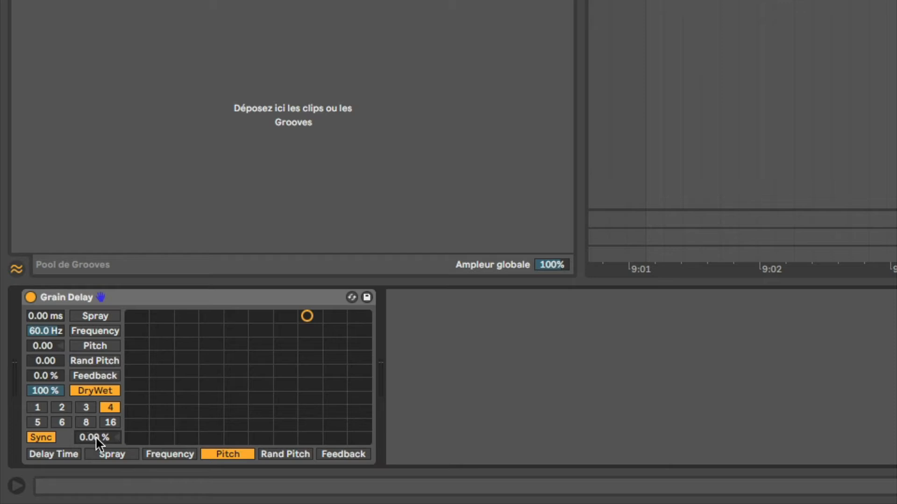
pyautogui.click(32, 440)
pyautogui.click(36, 436)
# - Switch the XY pad's horizontal axis between Spray and Delay Time, ending on Spray
pyautogui.click(91, 453)
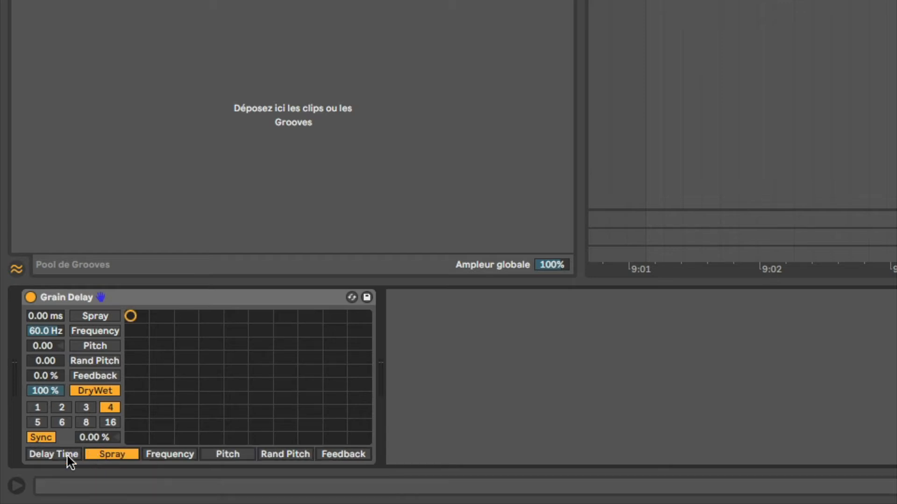
pyautogui.click(67, 456)
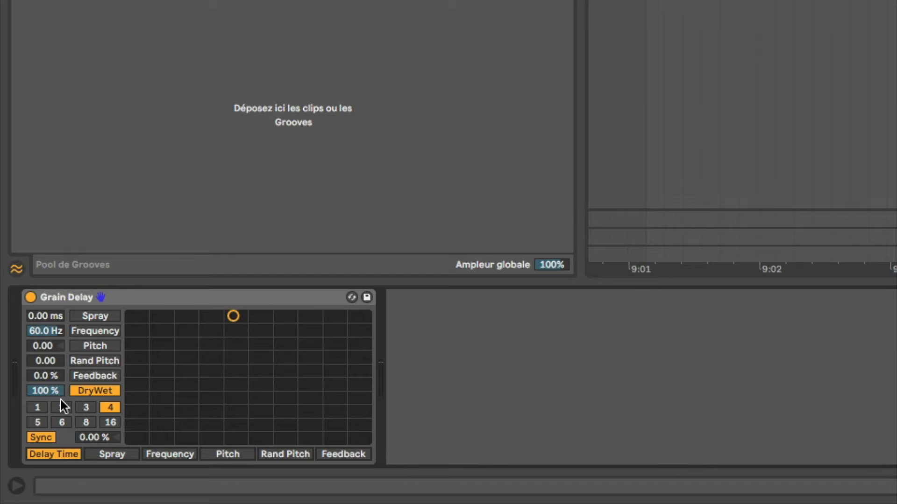
pyautogui.click(101, 457)
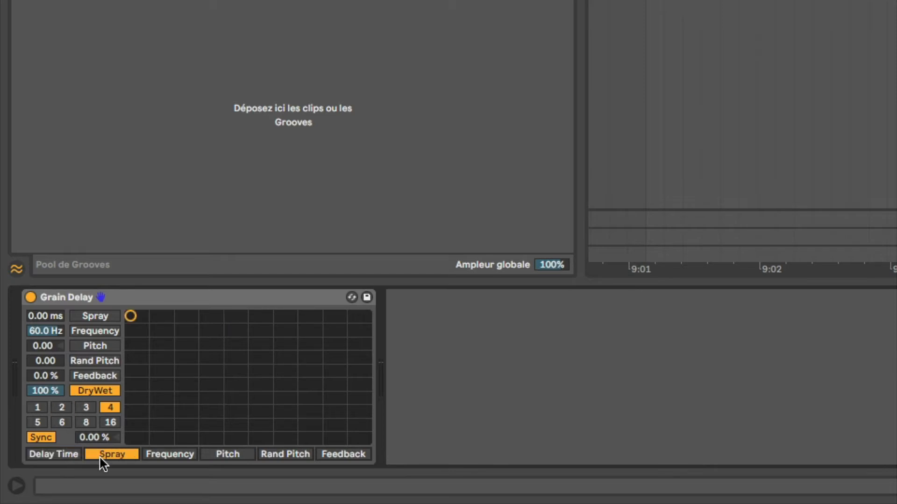
# - Cycle the XY pad's vertical axis through Spray, Pitch, Frequency, Rand Pitch, Feedback and DryWet, ending on Spray
pyautogui.click(89, 315)
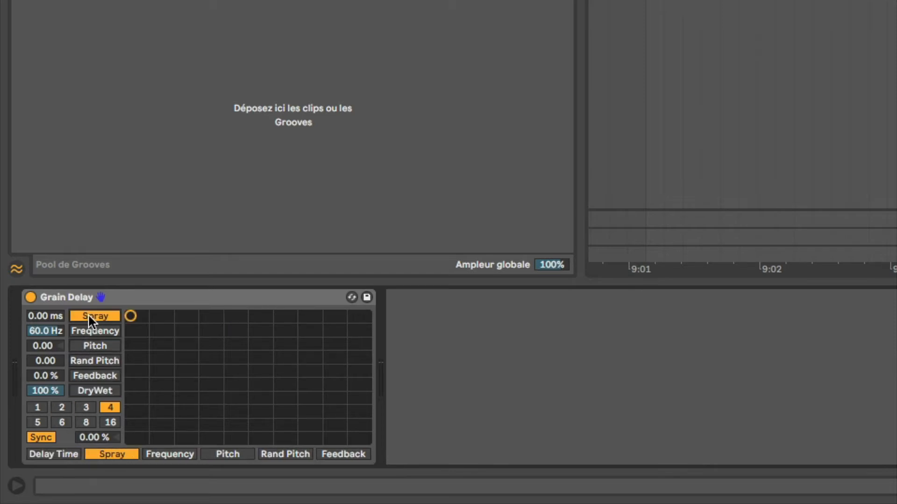
pyautogui.click(91, 346)
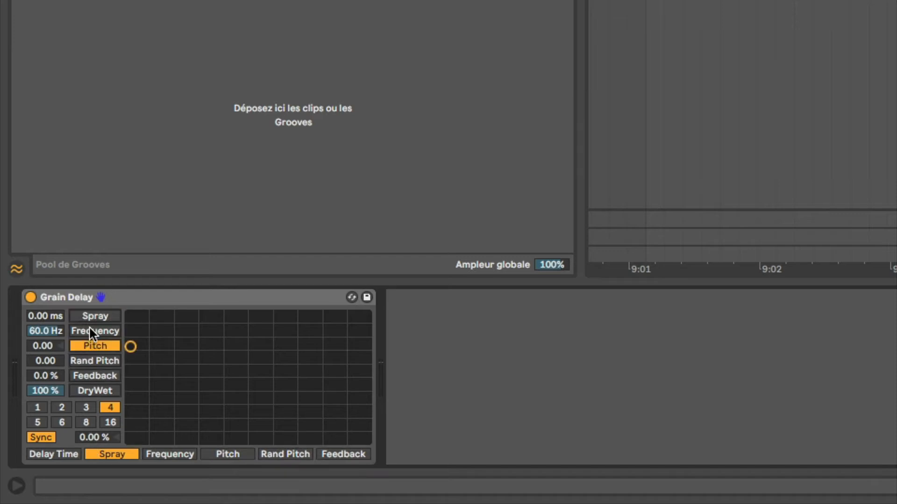
pyautogui.click(89, 331)
pyautogui.click(86, 346)
pyautogui.click(82, 360)
pyautogui.click(83, 376)
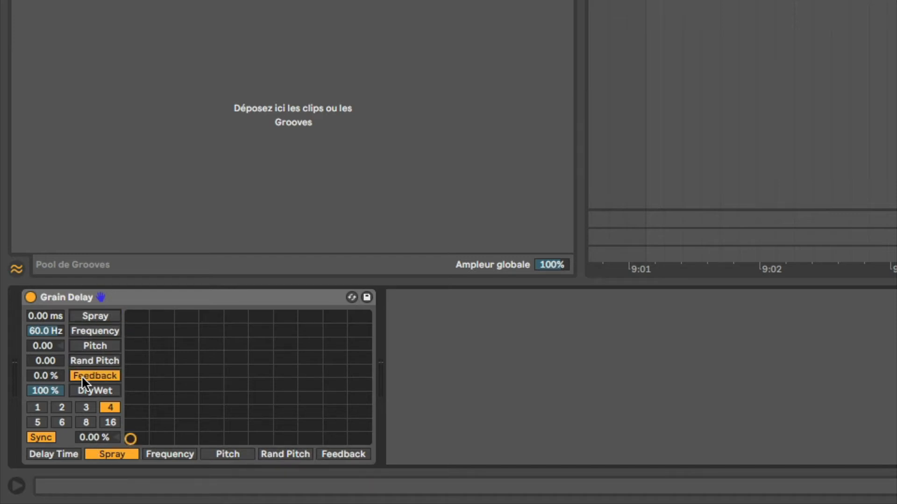
pyautogui.click(86, 392)
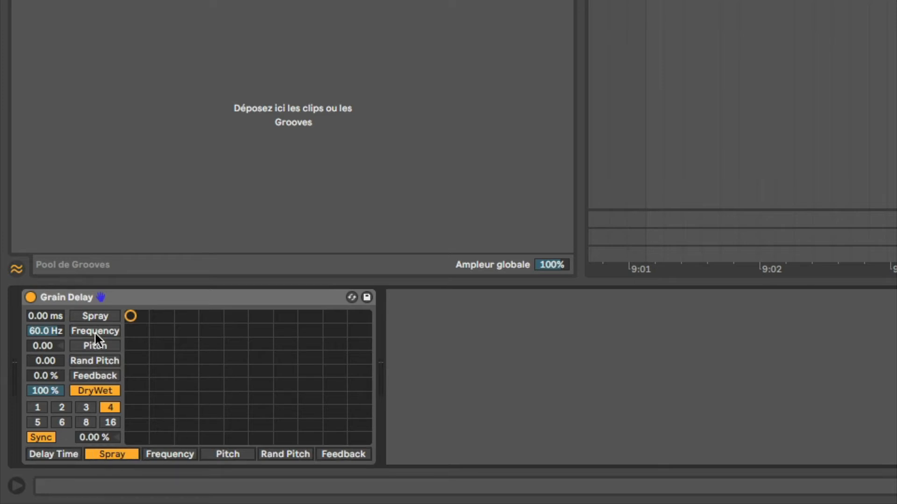
pyautogui.click(95, 316)
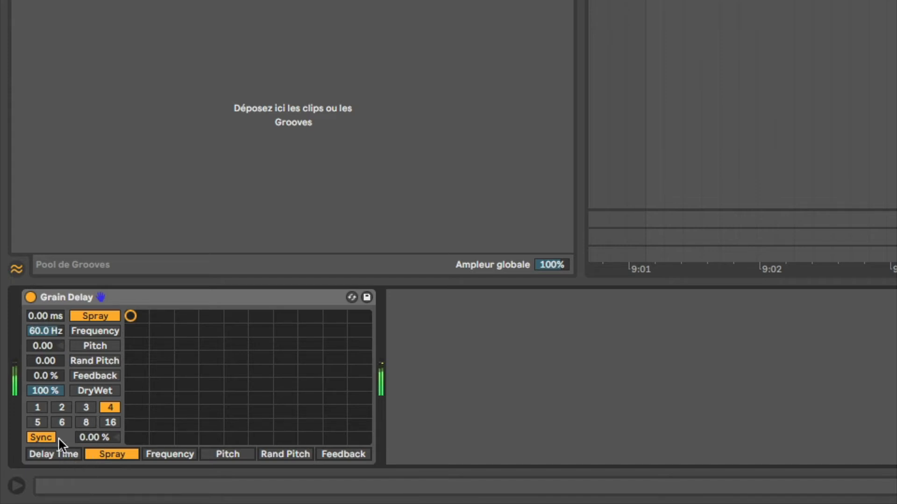
# - Try beat divisions 1 to 3 with Spray raised to about 242 ms and reduced to about 56.4 ms
pyautogui.click(40, 409)
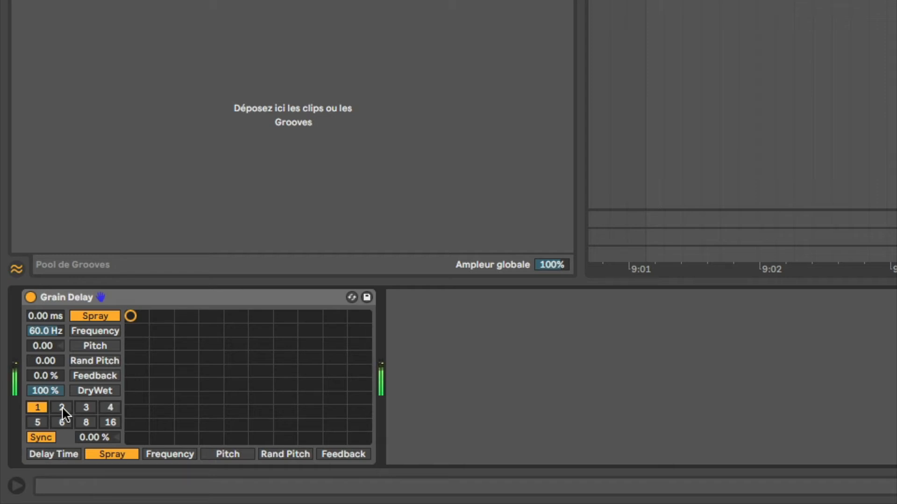
pyautogui.moveTo(44, 317); pyautogui.dragTo(44, 251)
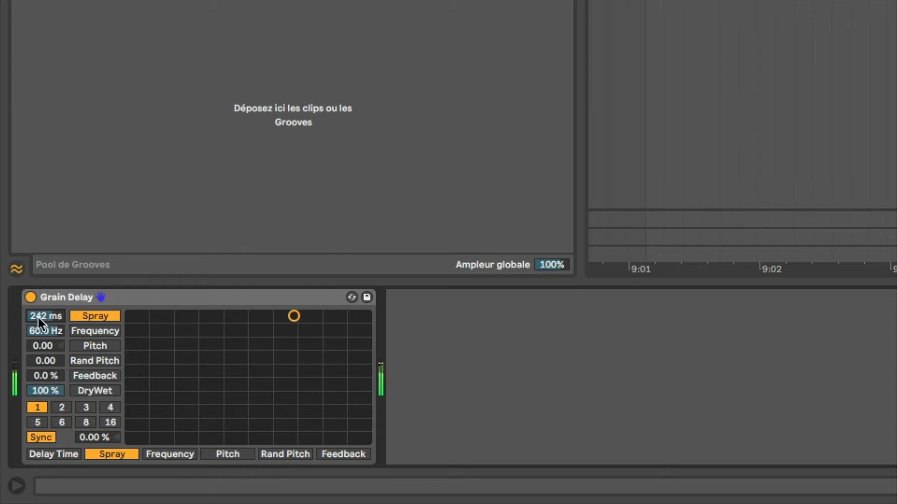
pyautogui.moveTo(37, 316); pyautogui.dragTo(55, 416)
pyautogui.click(56, 409)
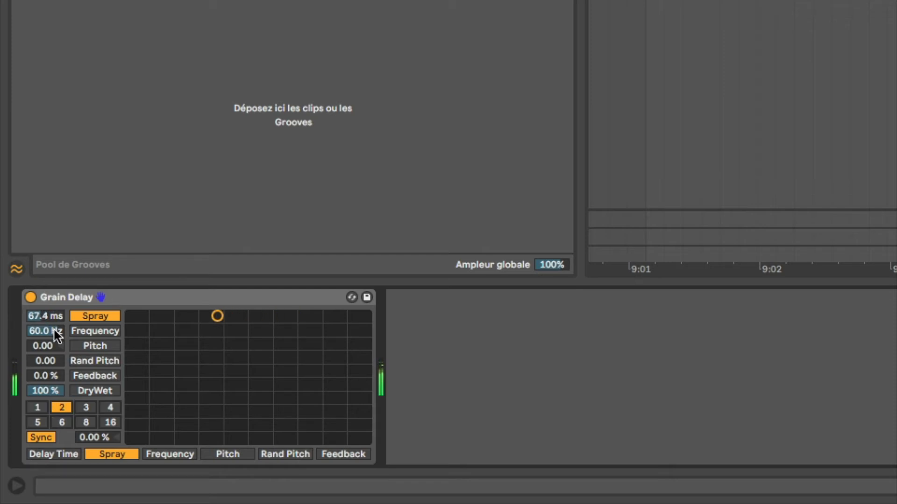
pyautogui.click(85, 408)
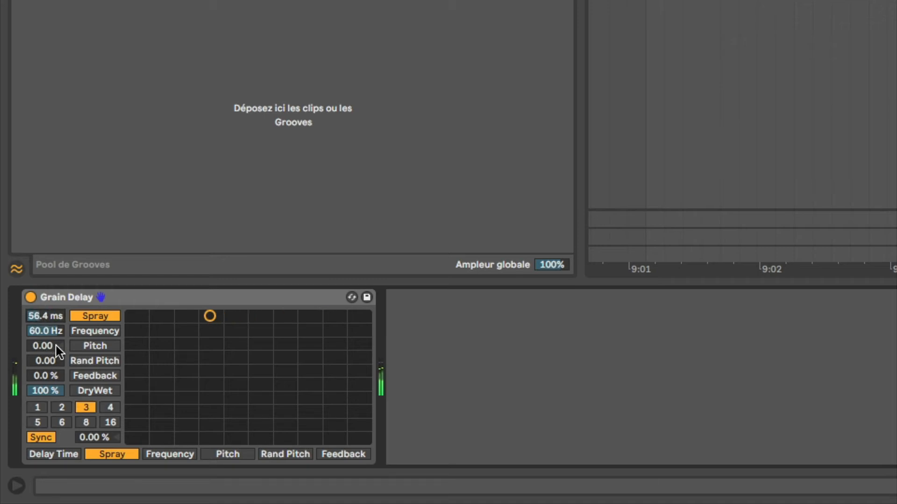
# - Try a grain Frequency of about 7.96 Hz, assign Pitch to the vertical axis, and raise Frequency to about 15.5 Hz
pyautogui.click(44, 332)
pyautogui.moveTo(48, 332)
pyautogui.mouseDown()
pyautogui.moveTo(47, 390)
pyautogui.moveTo(48, 369)
pyautogui.mouseUp()
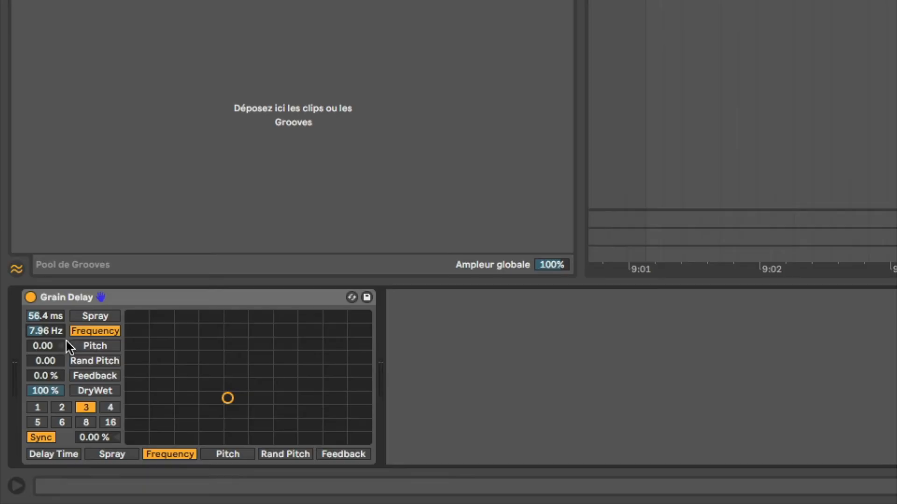
pyautogui.click(74, 345)
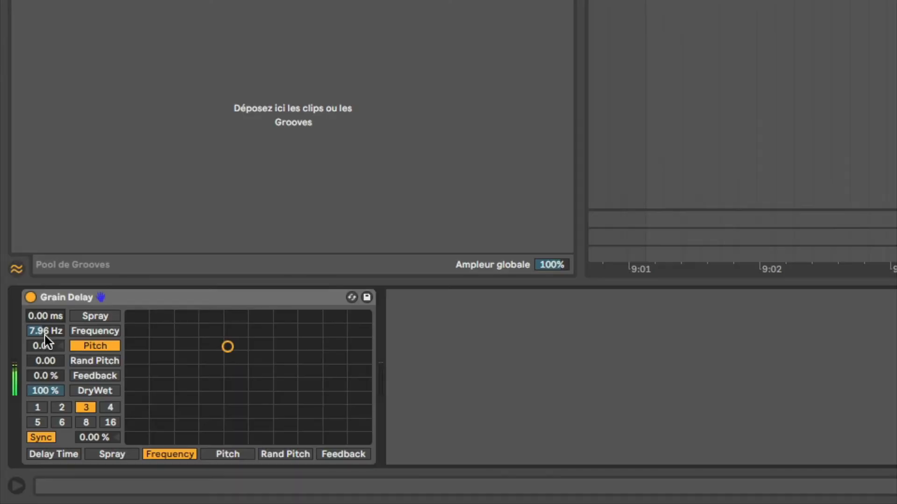
pyautogui.moveTo(46, 335); pyautogui.dragTo(45, 305)
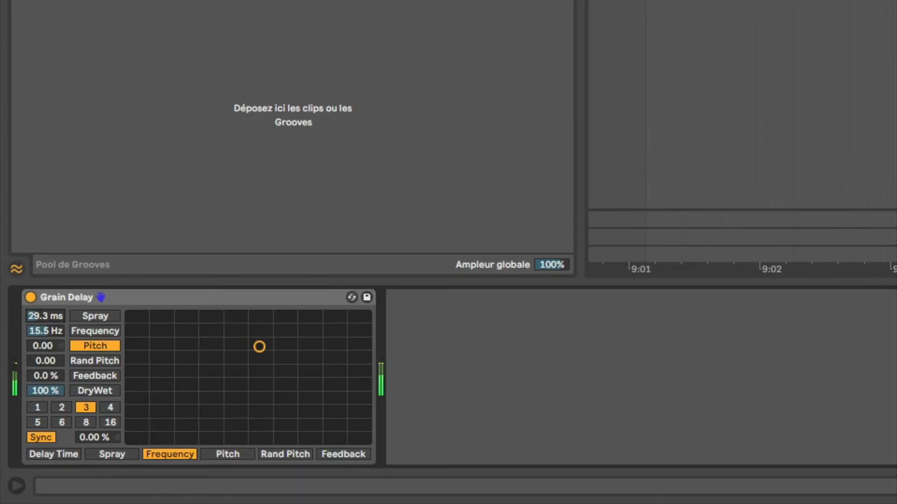
# - Lower the grain Pitch to about -10.1, raise the Frequency, and set the beat division to 4
pyautogui.moveTo(42, 346); pyautogui.dragTo(43, 384)
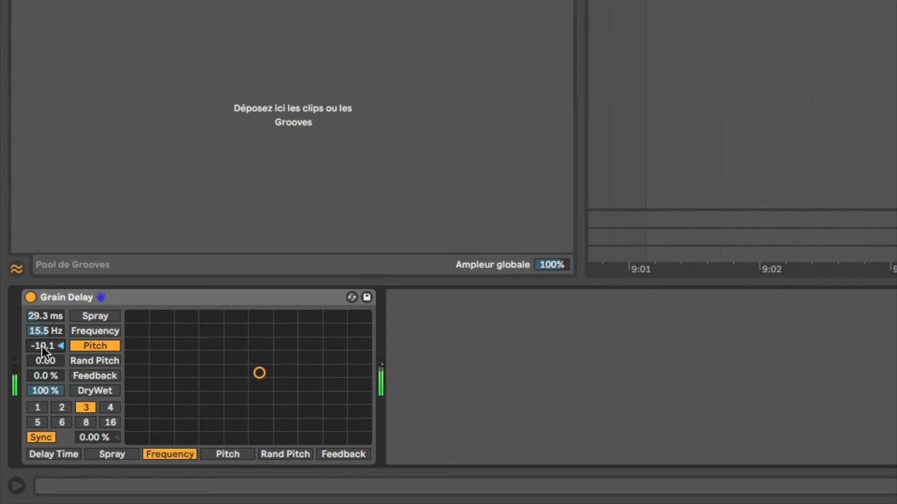
pyautogui.moveTo(46, 331); pyautogui.dragTo(48, 280)
pyautogui.click(103, 407)
# - Assign Rand Pitch to the vertical axis and adjust Pitch, with Spray at 500 ms and Frequency at about 30.1 Hz
pyautogui.click(79, 362)
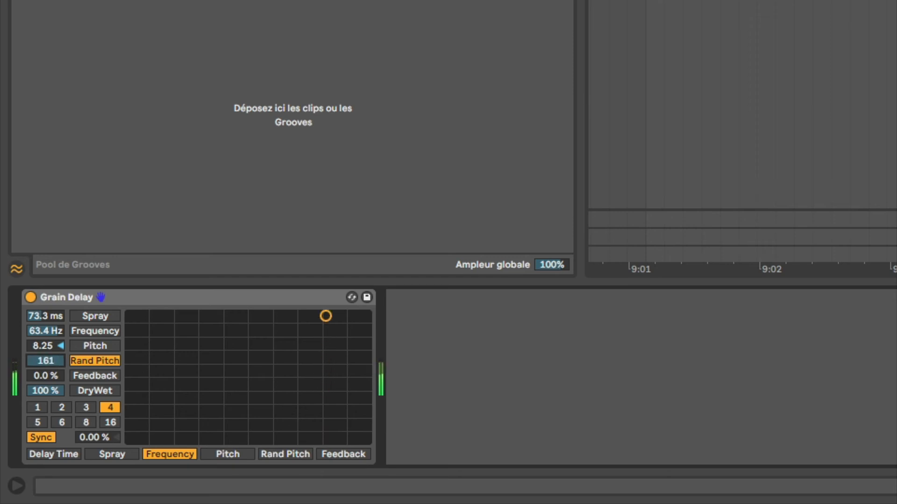
pyautogui.moveTo(40, 346)
pyautogui.mouseDown()
pyautogui.moveTo(41, 317)
pyautogui.moveTo(42, 362)
pyautogui.mouseUp()
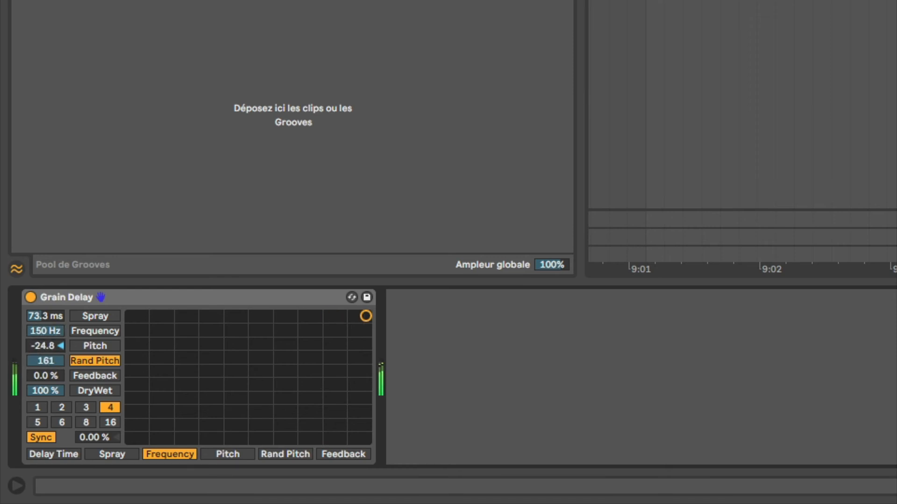
pyautogui.moveTo(37, 315); pyautogui.dragTo(37, 294)
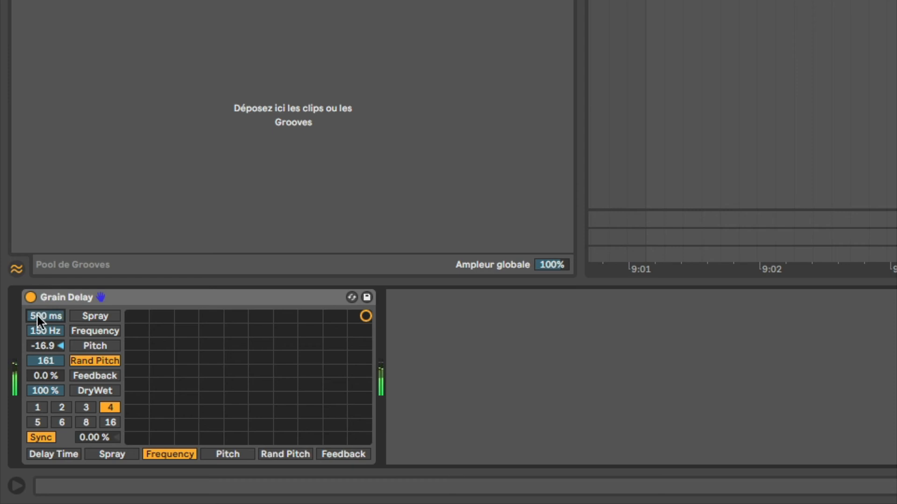
pyautogui.moveTo(49, 331); pyautogui.dragTo(47, 367)
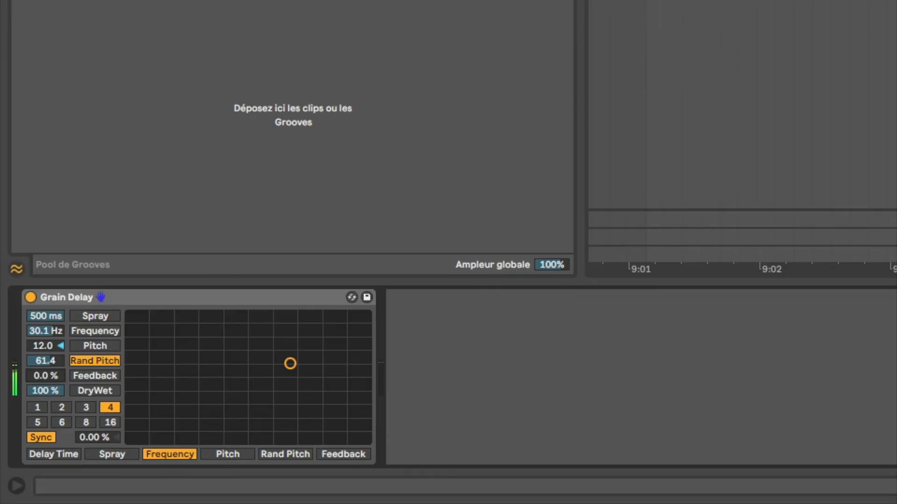
# - Raise Feedback to about 79%, readjust the grain Frequency, and lower Spray to about 48.8 ms
pyautogui.moveTo(45, 375)
pyautogui.mouseDown()
pyautogui.moveTo(41, 353)
pyautogui.moveTo(41, 372)
pyautogui.mouseUp()
pyautogui.moveTo(46, 331); pyautogui.dragTo(45, 359)
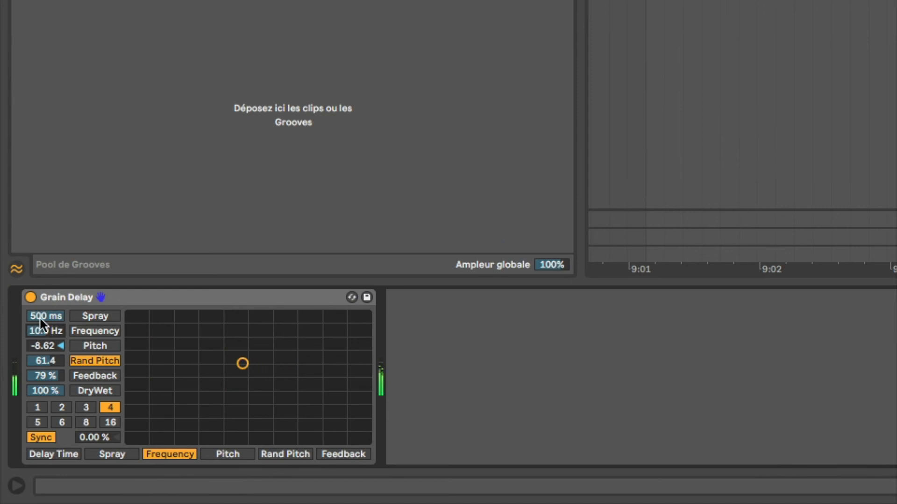
pyautogui.moveTo(45, 315); pyautogui.dragTo(45, 378)
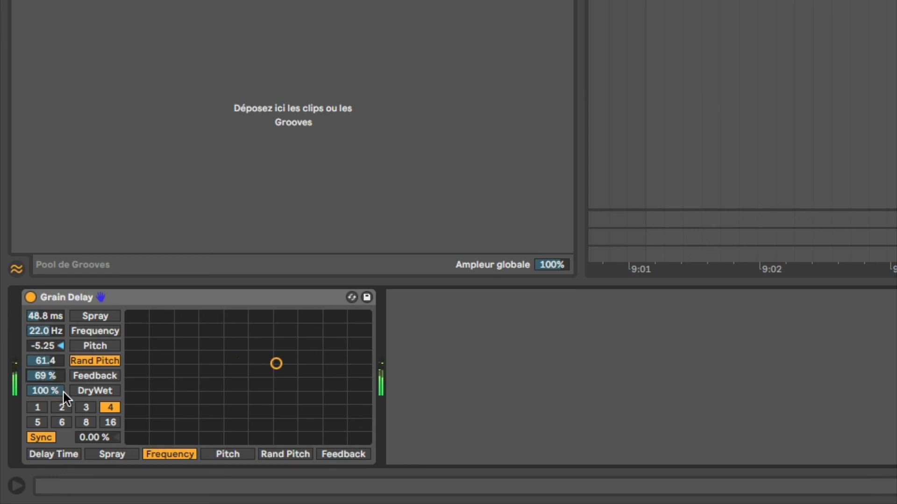